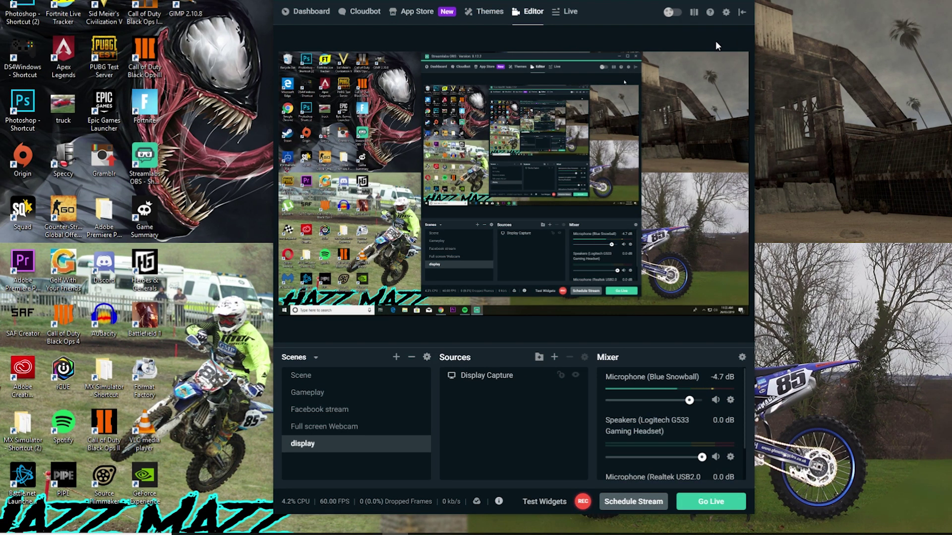
- Open the settings and look over the stream, output, audio and video pages
left_click(726, 13)
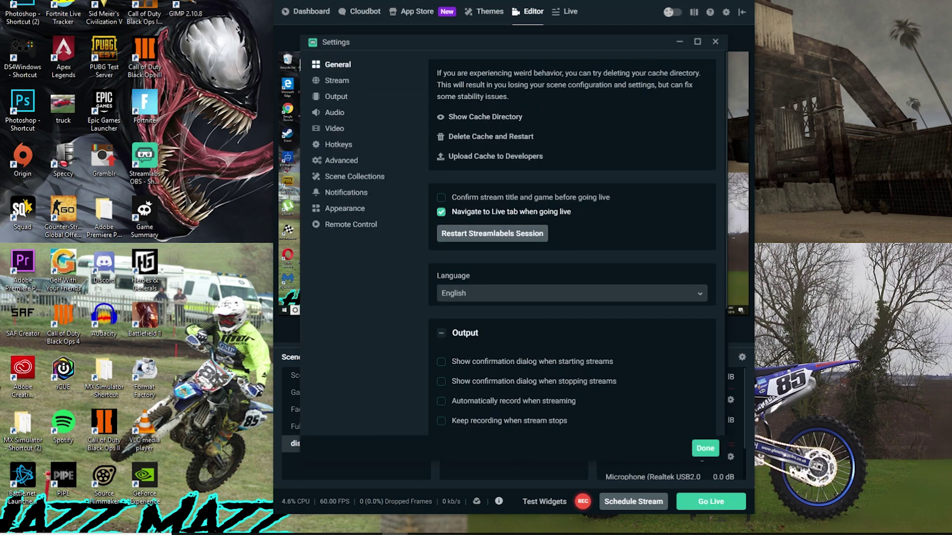
left_click(343, 85)
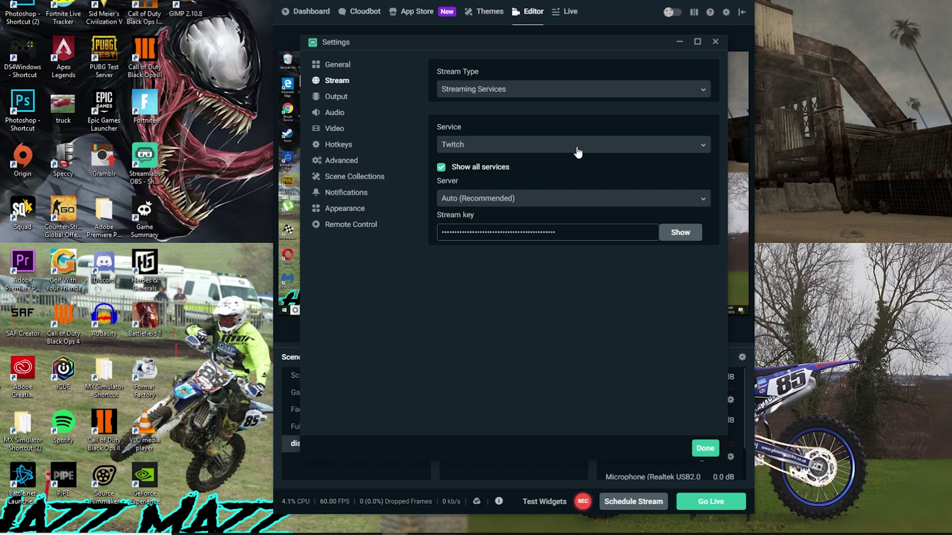
left_click(341, 101)
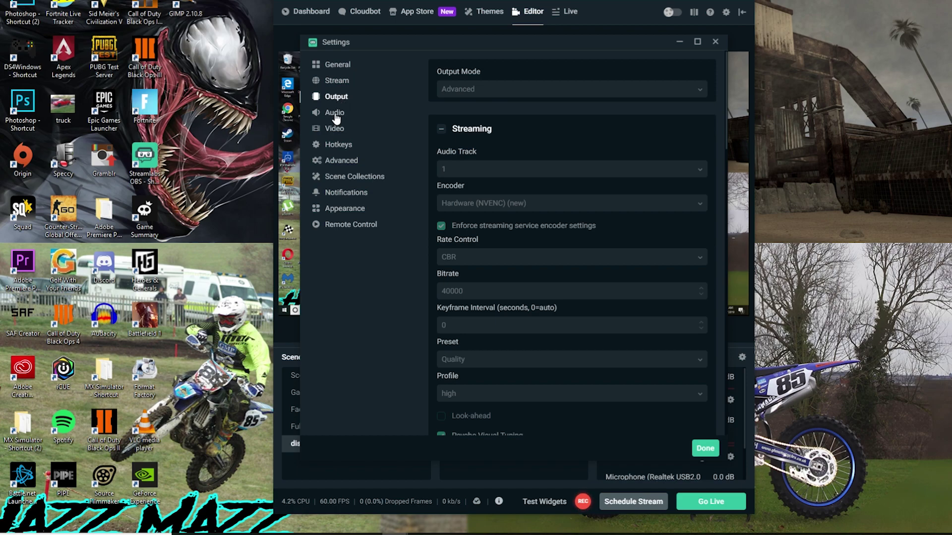
left_click(336, 118)
left_click(339, 126)
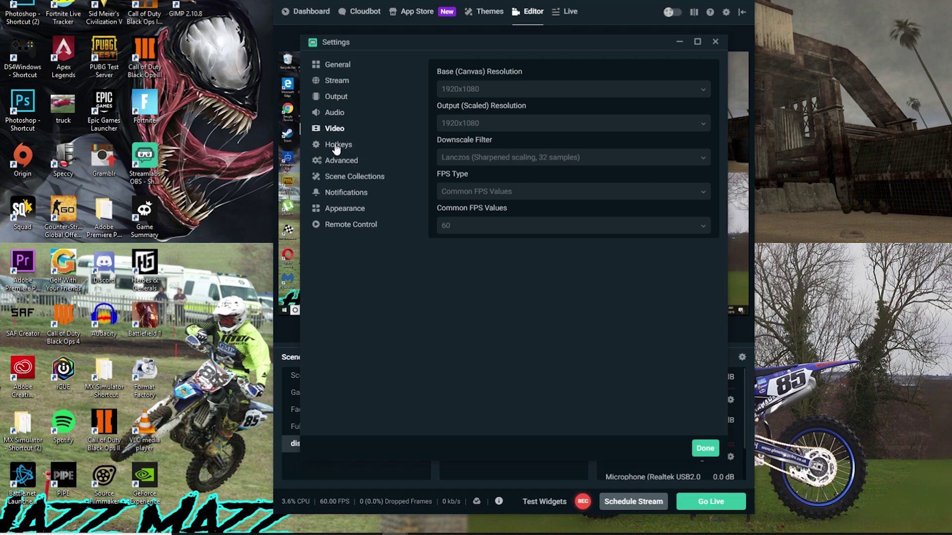
- Examine the output settings for streaming, recording and each audio track
left_click(341, 99)
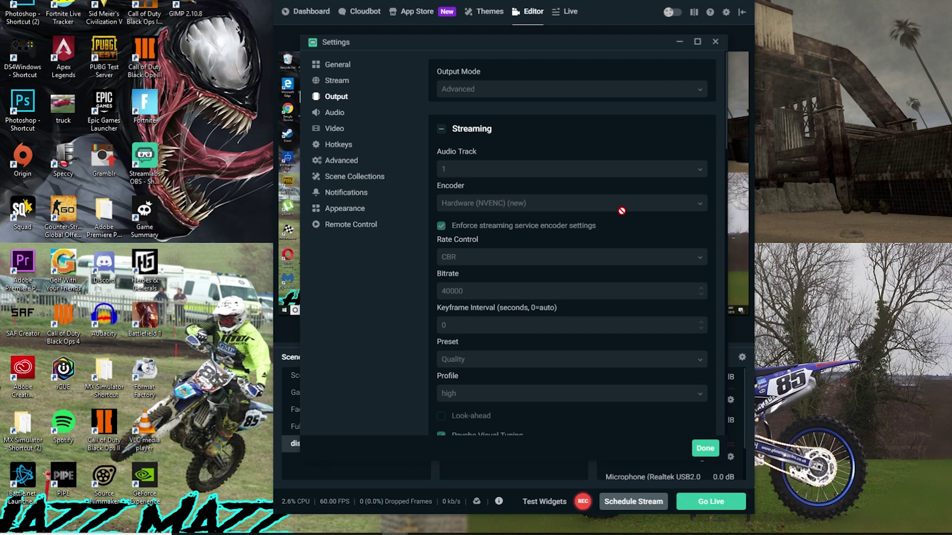
left_click_drag(575, 47, 548, 53)
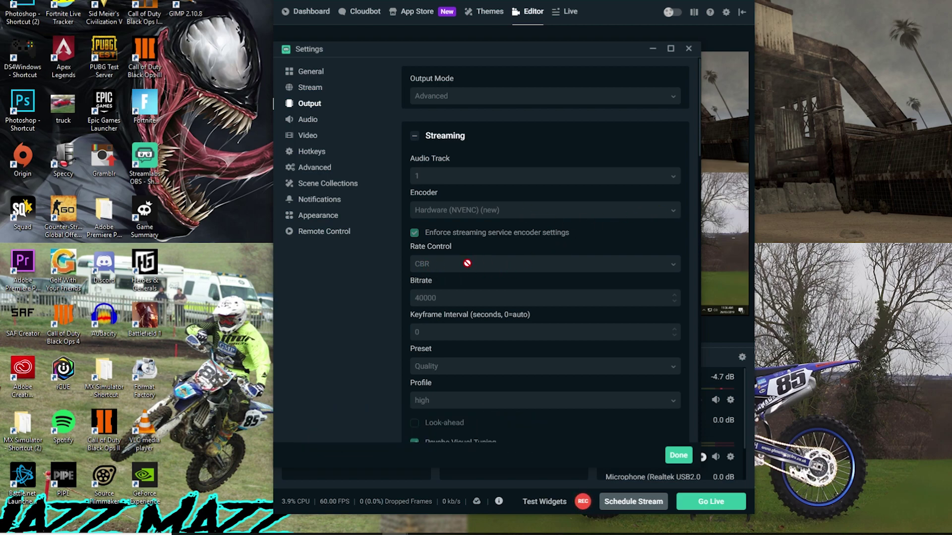
scroll(467, 263, "down", 1)
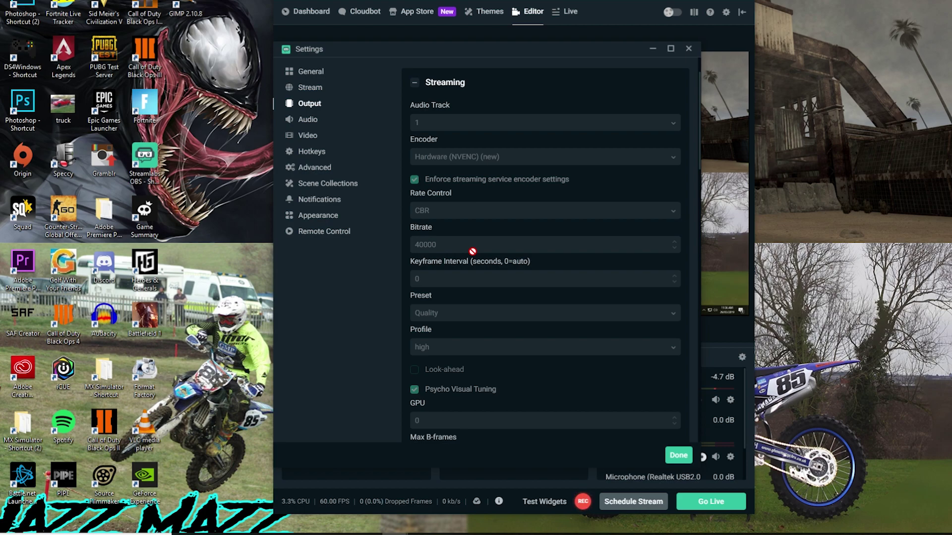
scroll(446, 258, "down", 1)
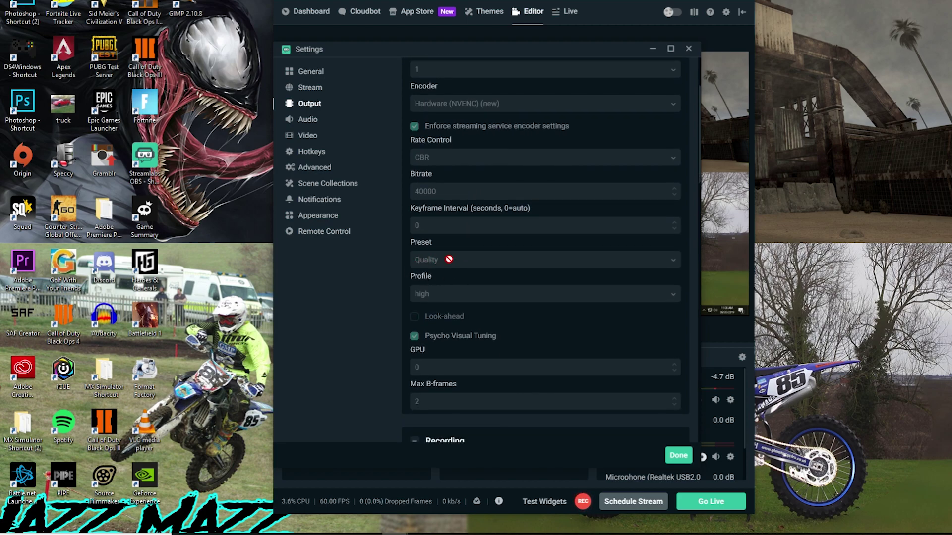
scroll(461, 256, "down", 1)
scroll(446, 242, "down", 3)
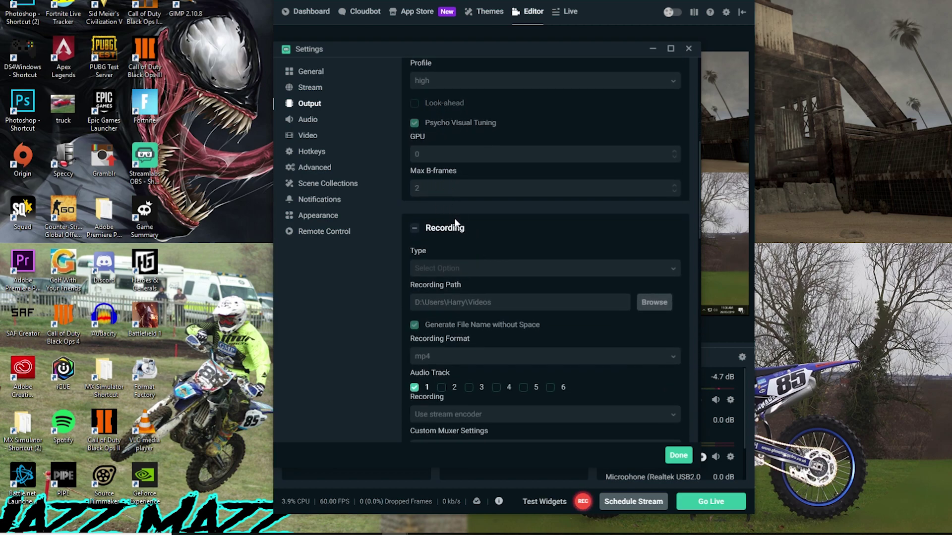
scroll(496, 239, "down", 1)
scroll(568, 262, "down", 1)
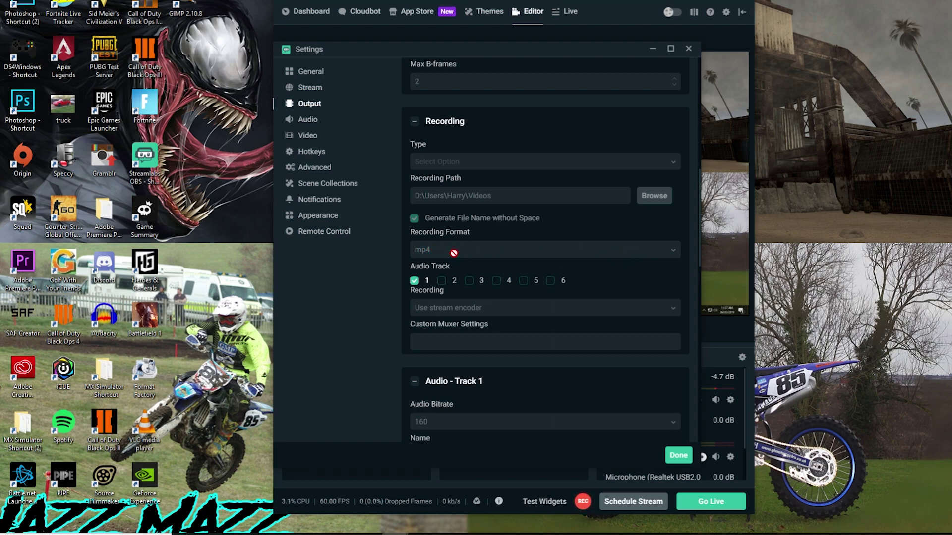
scroll(452, 252, "down", 11)
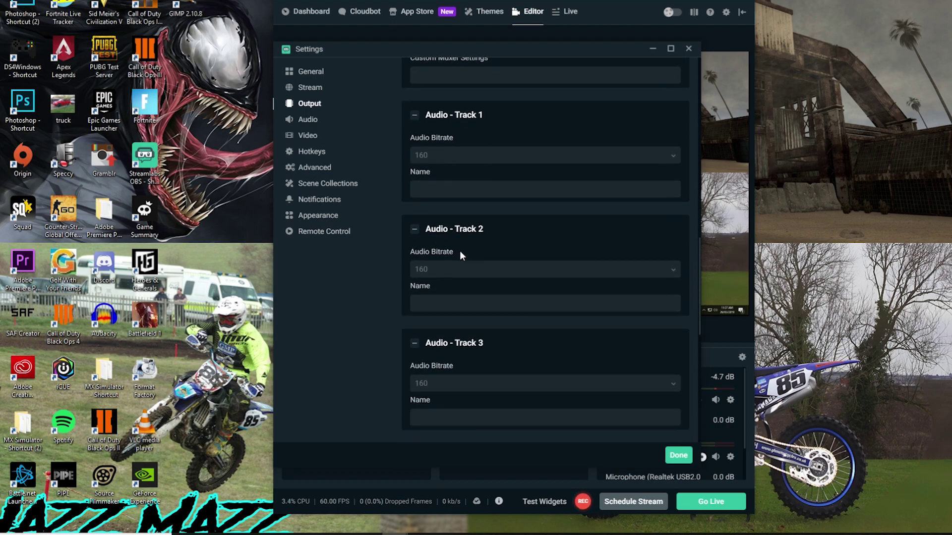
scroll(481, 267, "down", 2)
scroll(496, 305, "up", 10)
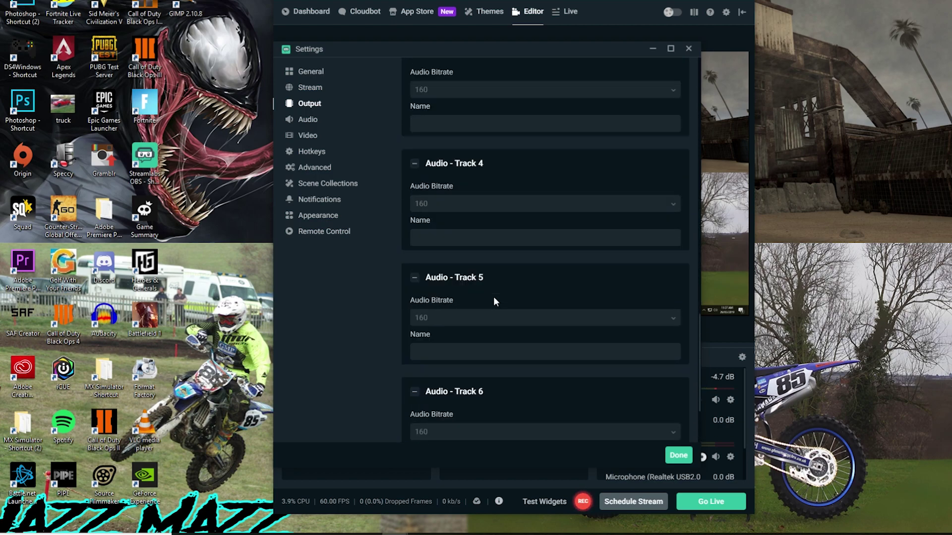
- Look over the video settings and remove the hotkey assigned to Stop Streaming
left_click(314, 137)
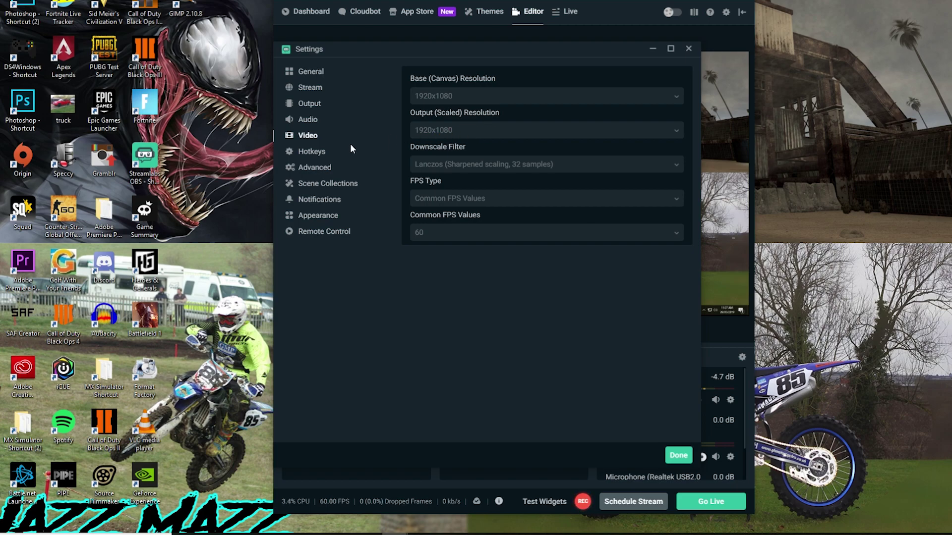
left_click(326, 153)
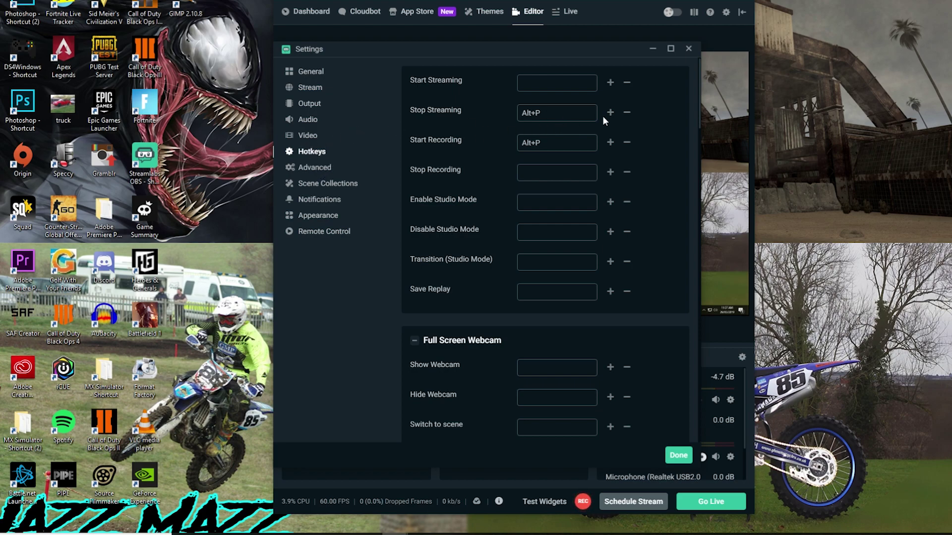
left_click(627, 115)
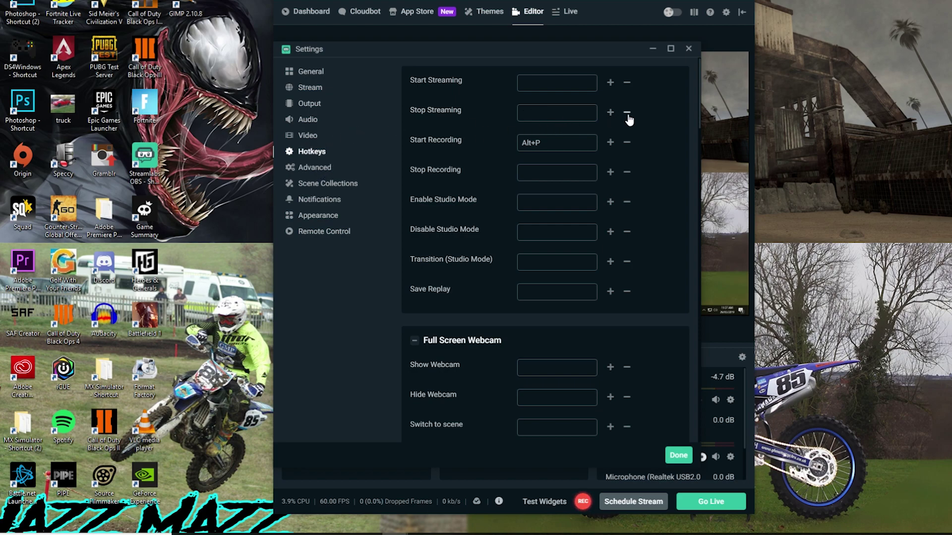
- In the advanced settings, set the process priority to High and the YUV color space to 709
left_click(314, 168)
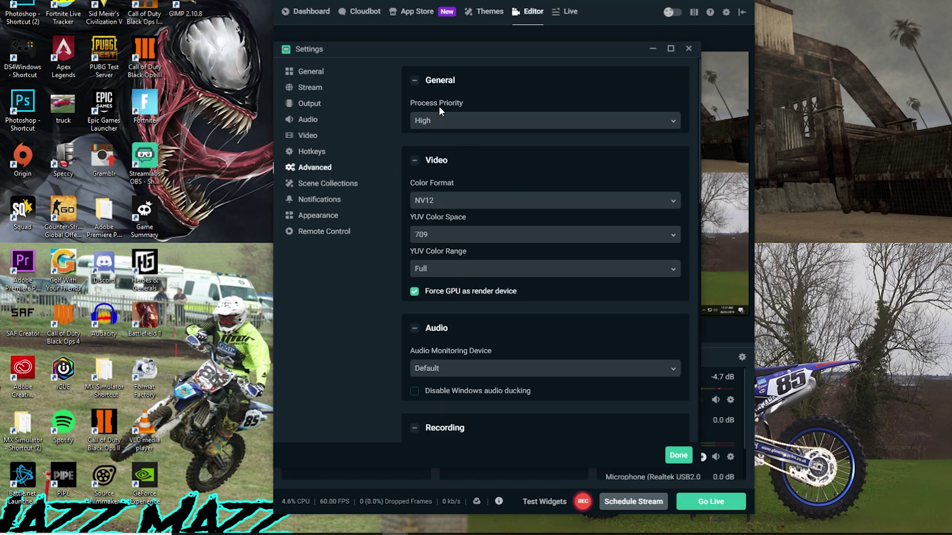
left_click(456, 122)
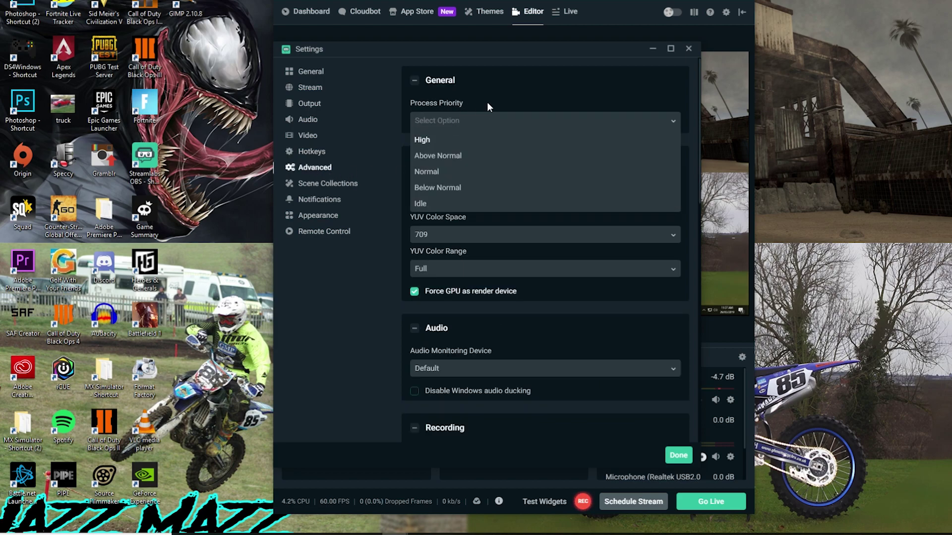
key("Return")
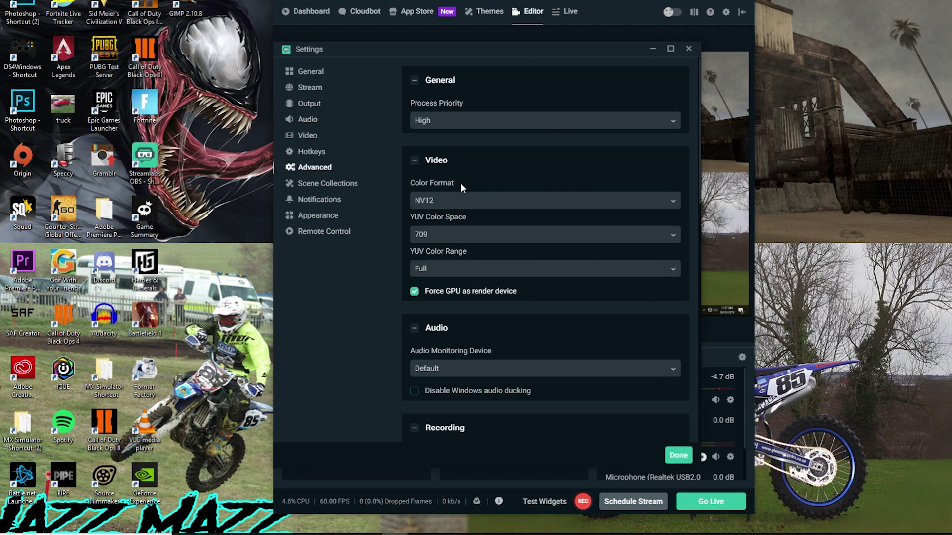
left_click(455, 235)
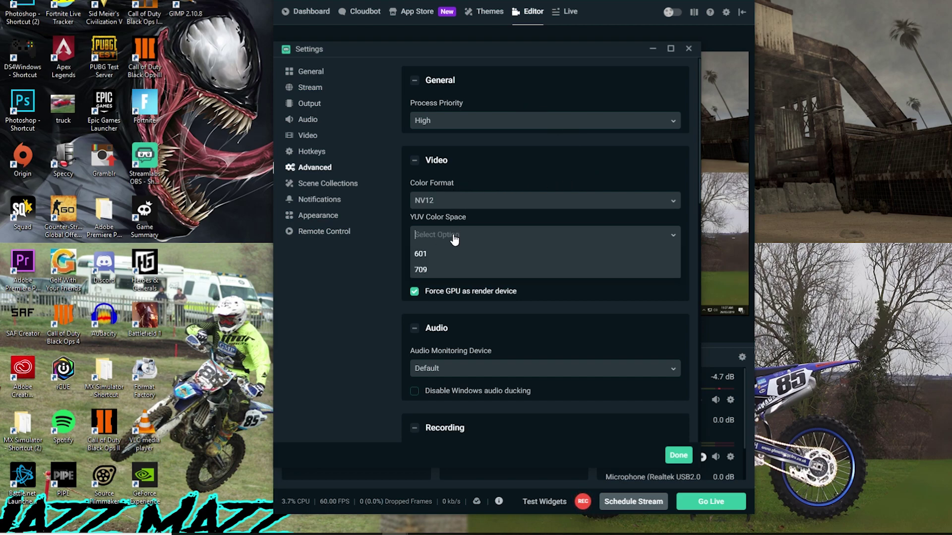
left_click(425, 275)
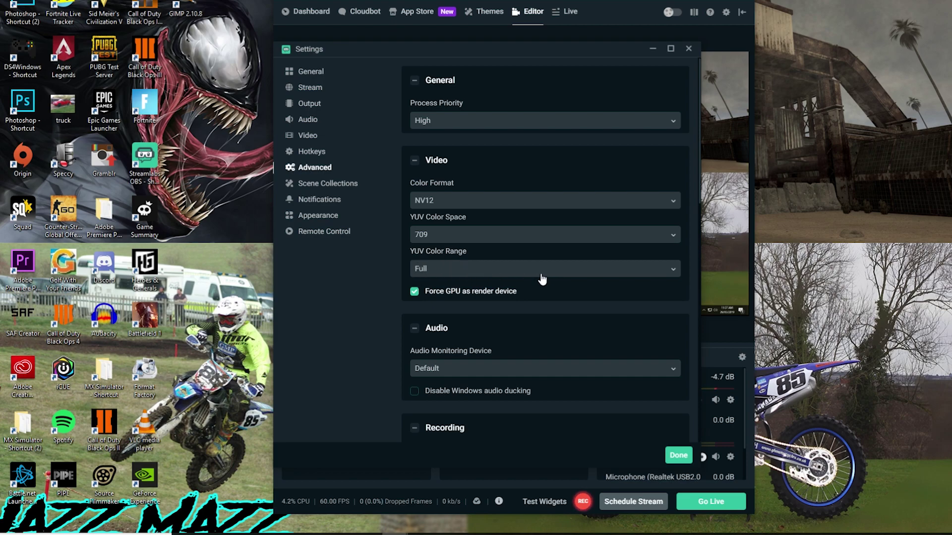
- Review the remaining advanced options and the scene collection, notification, appearance and audio settings, and close the settings window
scroll(530, 276, "down", 2)
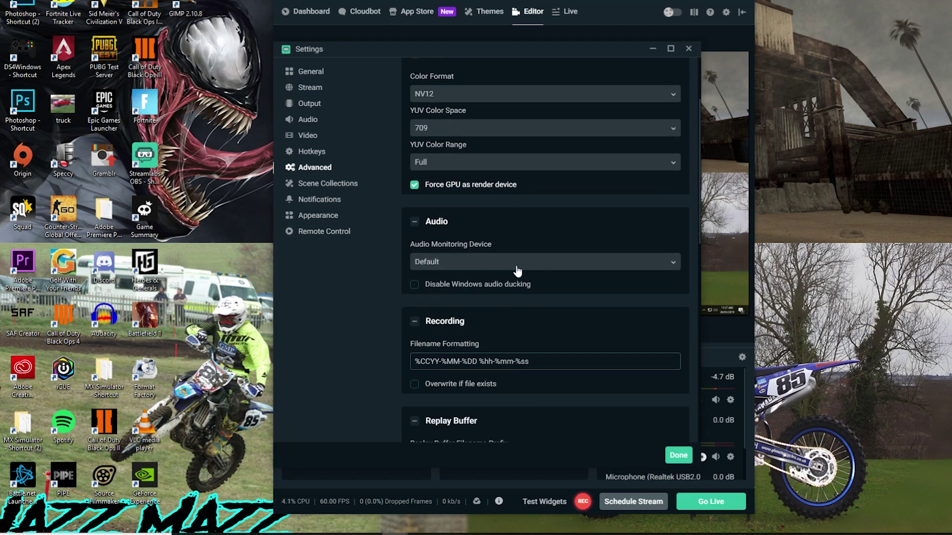
scroll(515, 271, "down", 4)
scroll(512, 270, "down", 5)
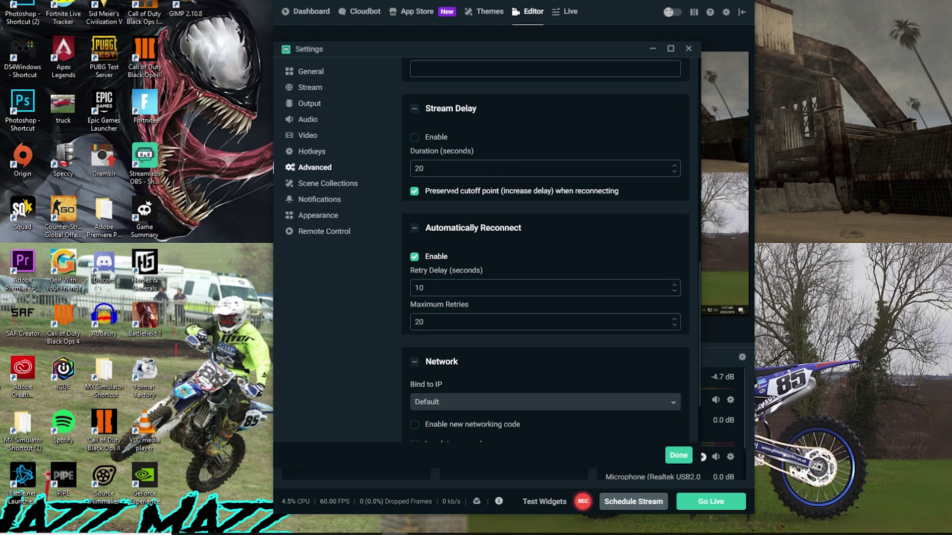
scroll(473, 178, "down", 3)
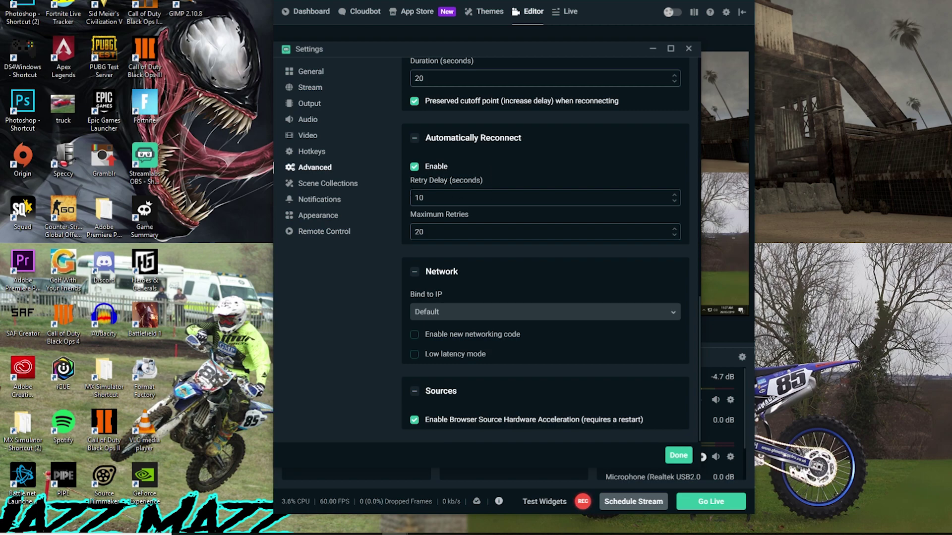
left_click(325, 184)
left_click(318, 204)
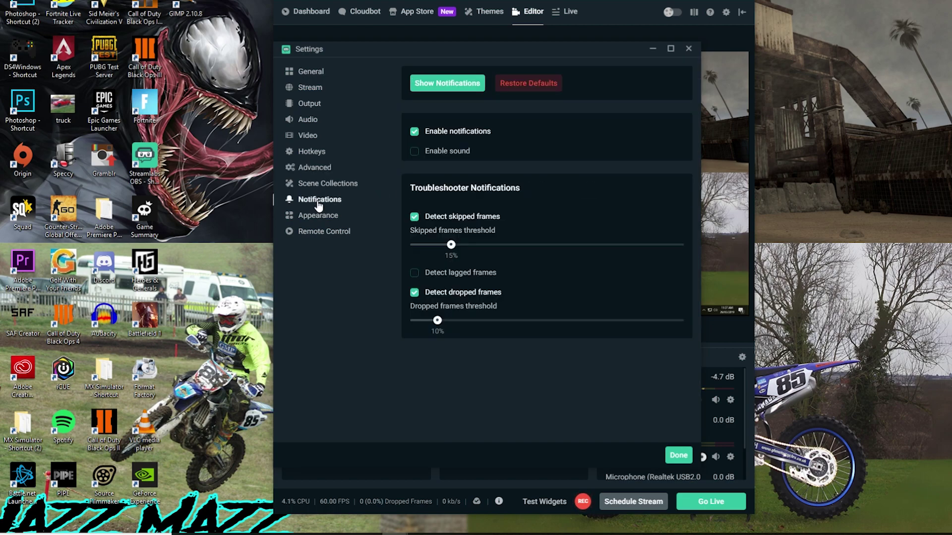
left_click(317, 215)
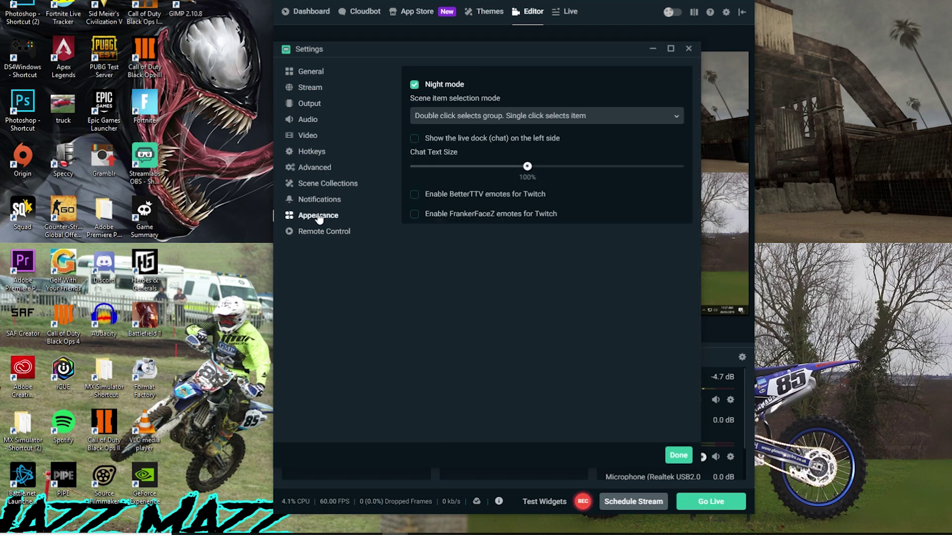
left_click(318, 118)
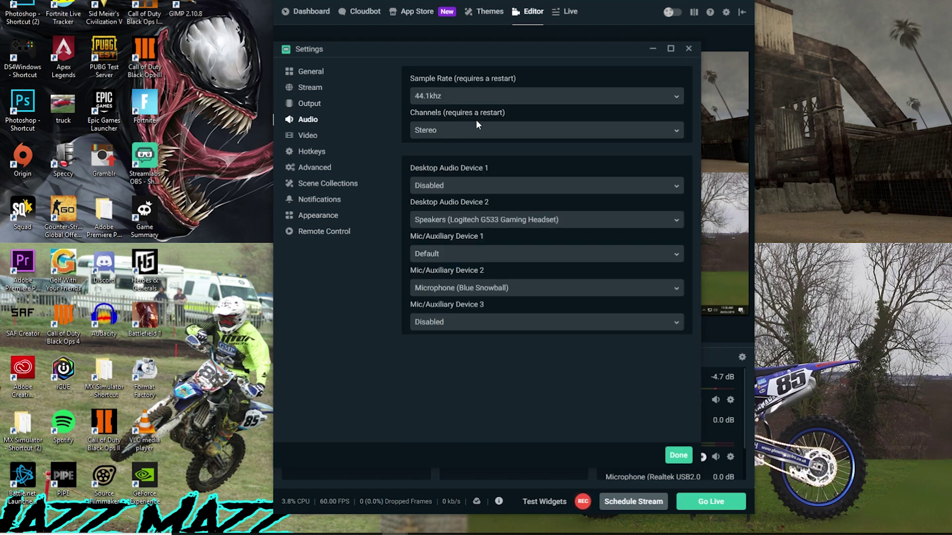
left_click(689, 49)
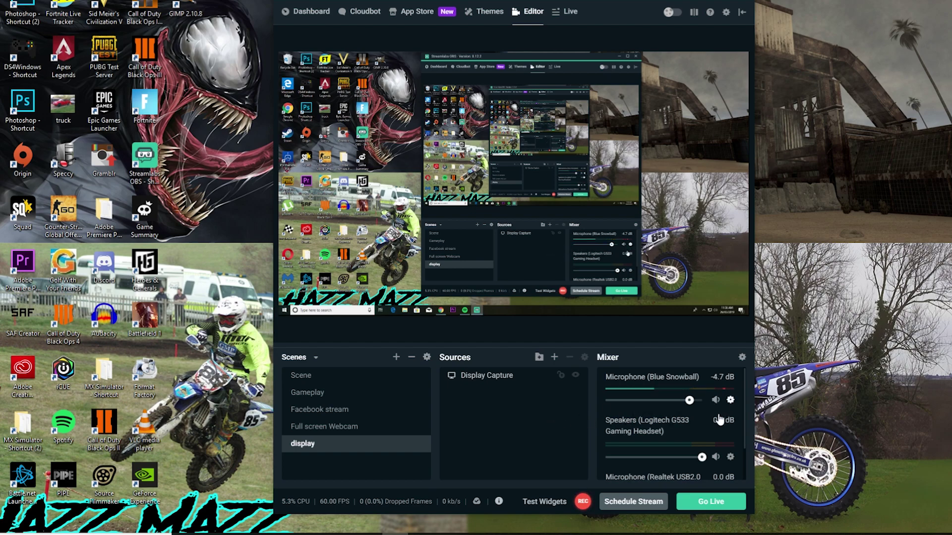
right_click(637, 416)
left_click(556, 416)
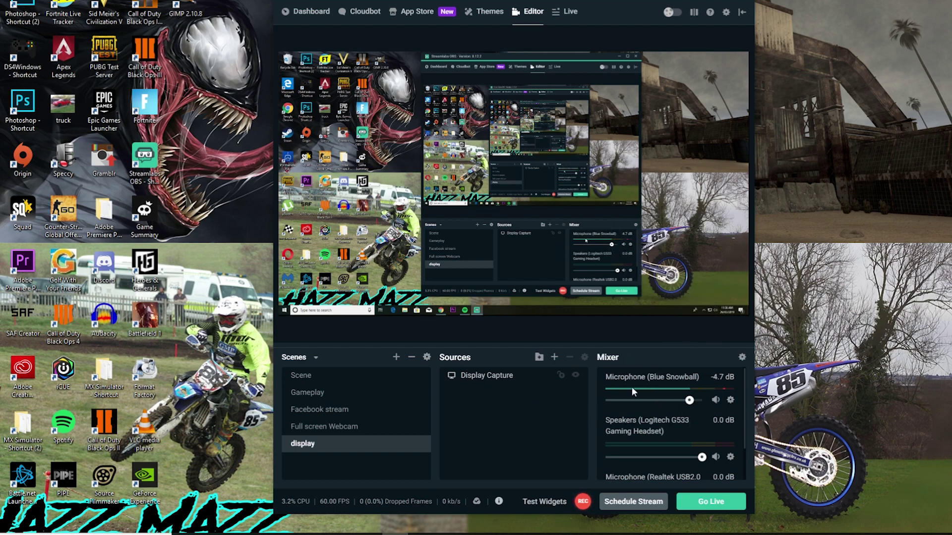